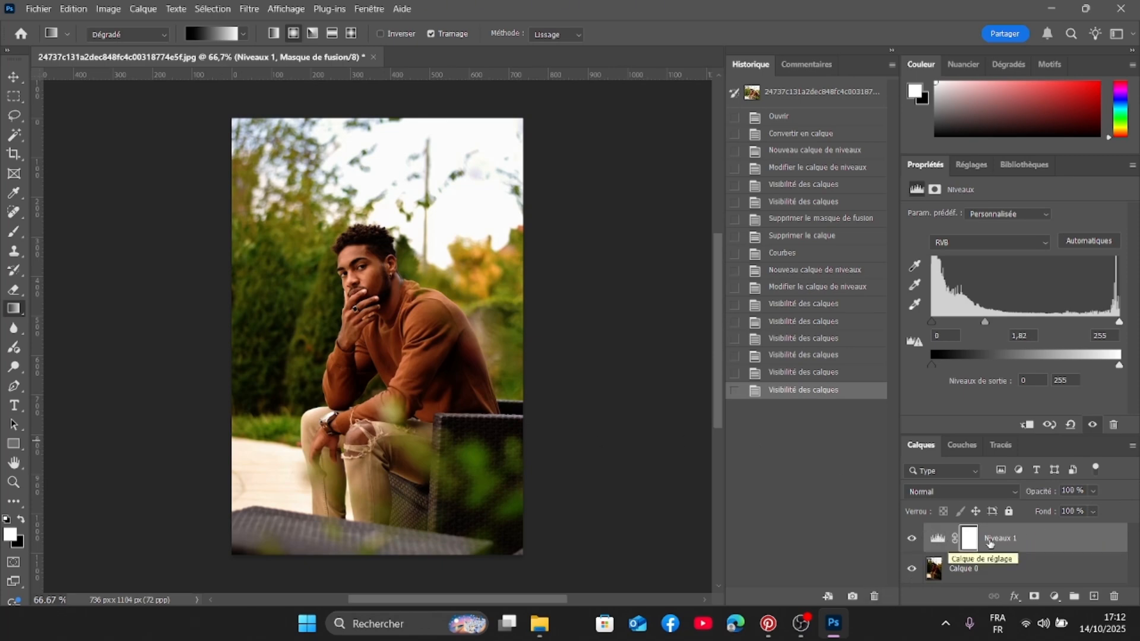
Step: Toggle the Levels adjustment layer's visibility repeatedly to compare the photo before and after brightening
{"action": "left_click", "coordinate": [911, 541]}
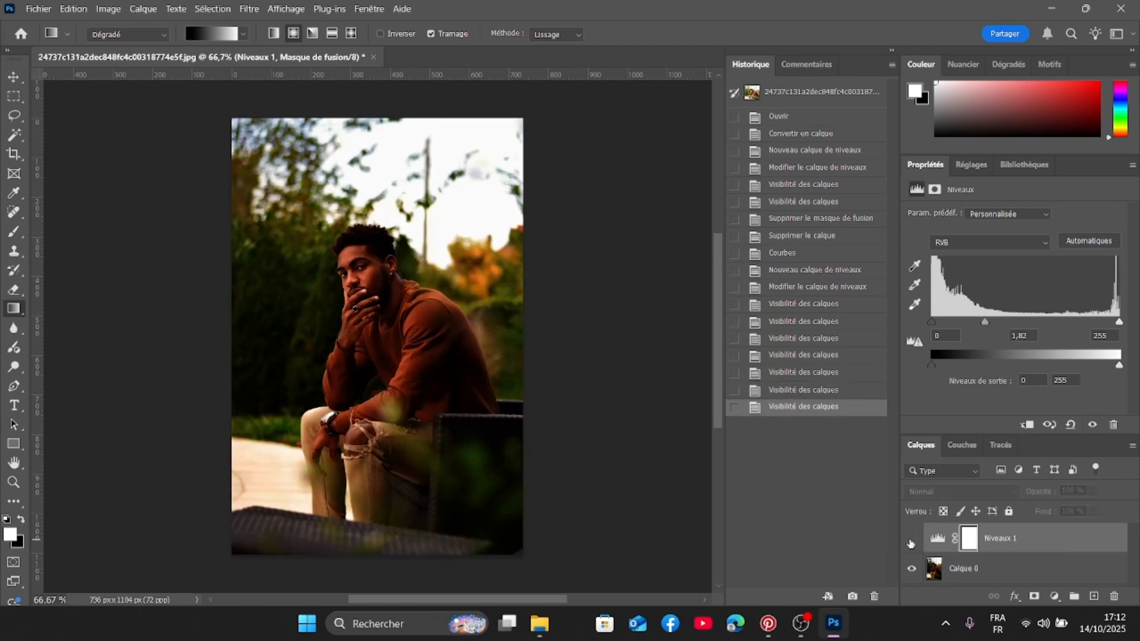
{"action": "left_click", "coordinate": [911, 542]}
{"action": "left_click", "coordinate": [911, 541]}
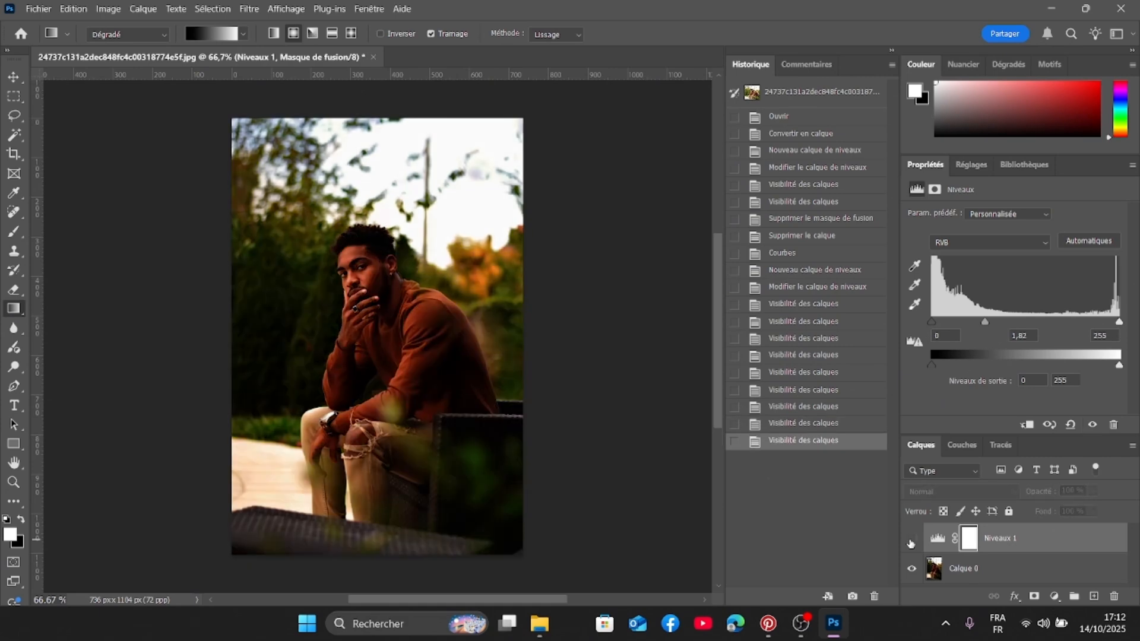
{"action": "left_click", "coordinate": [911, 541]}
{"action": "left_click", "coordinate": [911, 541]}
{"action": "left_click", "coordinate": [911, 541]}
{"action": "left_click", "coordinate": [911, 541]}
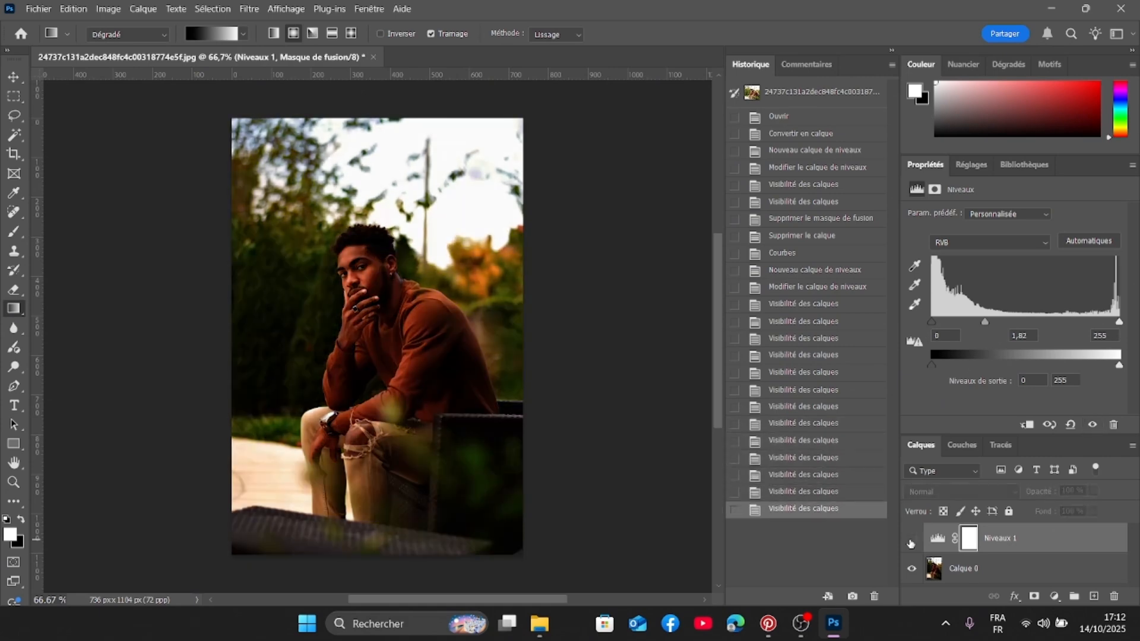
{"action": "left_click", "coordinate": [911, 540]}
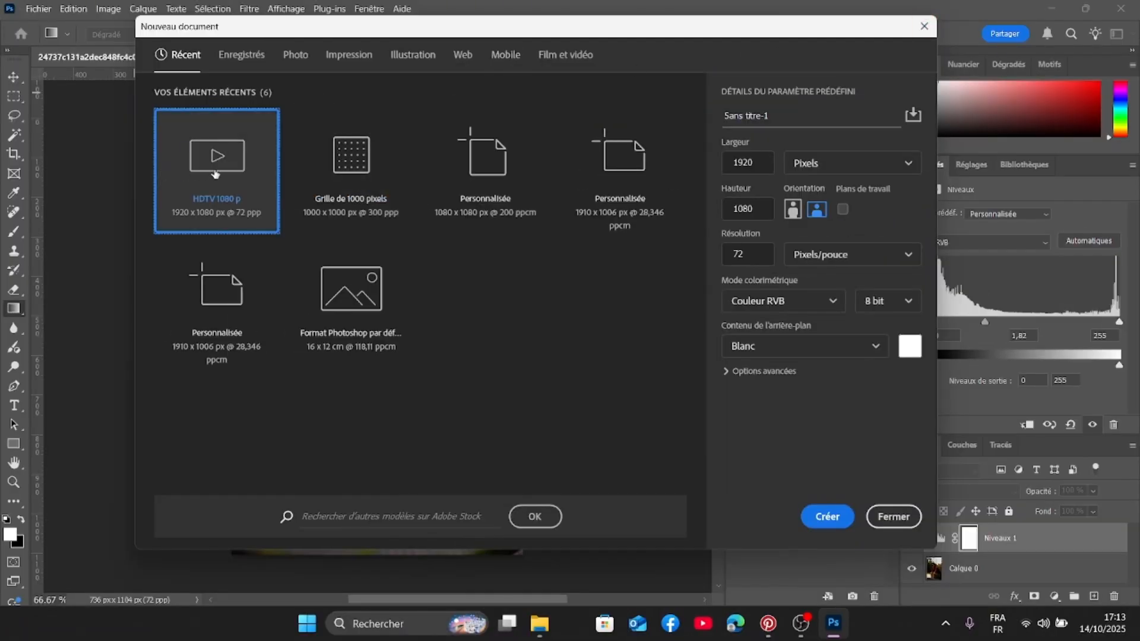
Step: Dismiss the new document dialog, open ff.jpg from the image folder in its own tab, and unlock its background layer
{"action": "left_click", "coordinate": [891, 519]}
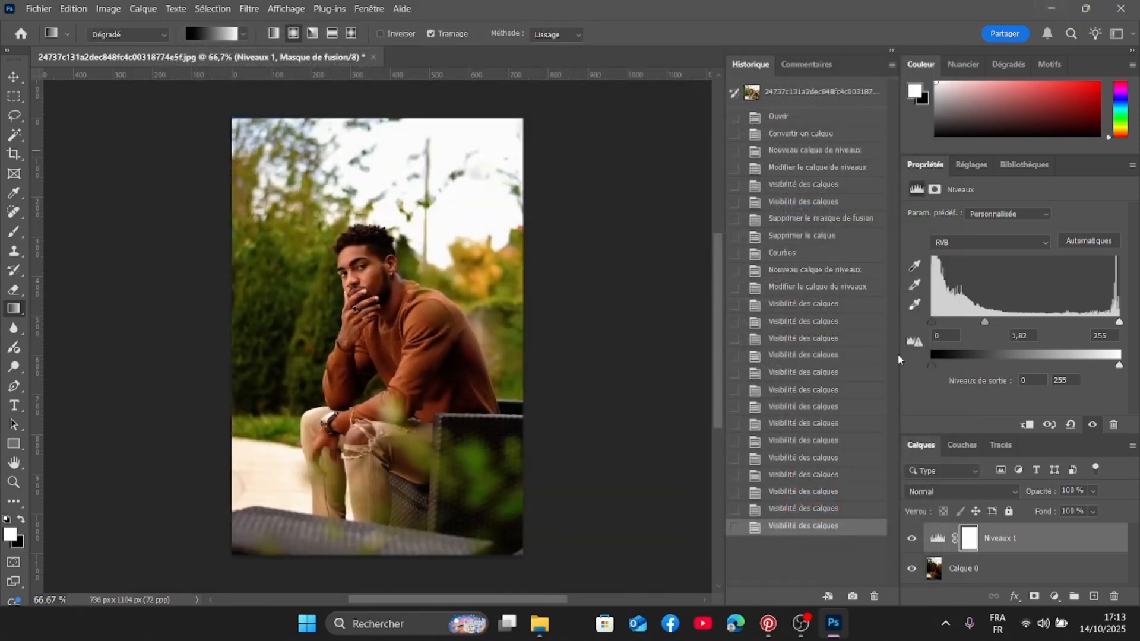
{"action": "left_click", "coordinate": [539, 622]}
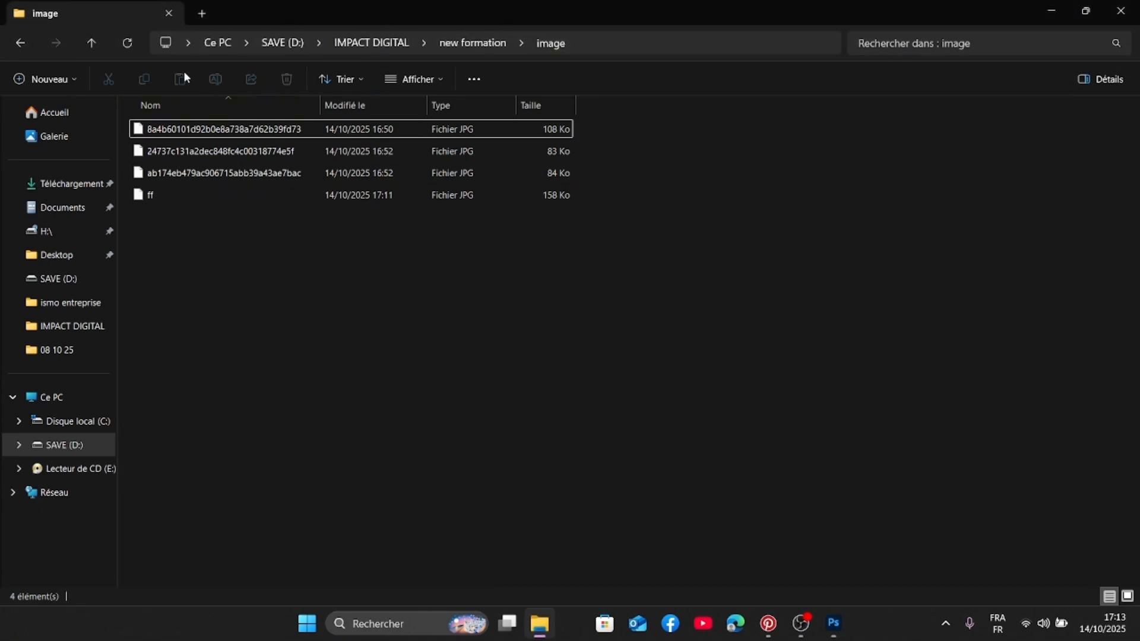
{"action": "left_click_drag", "start_coordinate": [172, 197], "coordinate": [279, 245]}
{"action": "left_click_drag", "start_coordinate": [221, 190], "coordinate": [494, 53]}
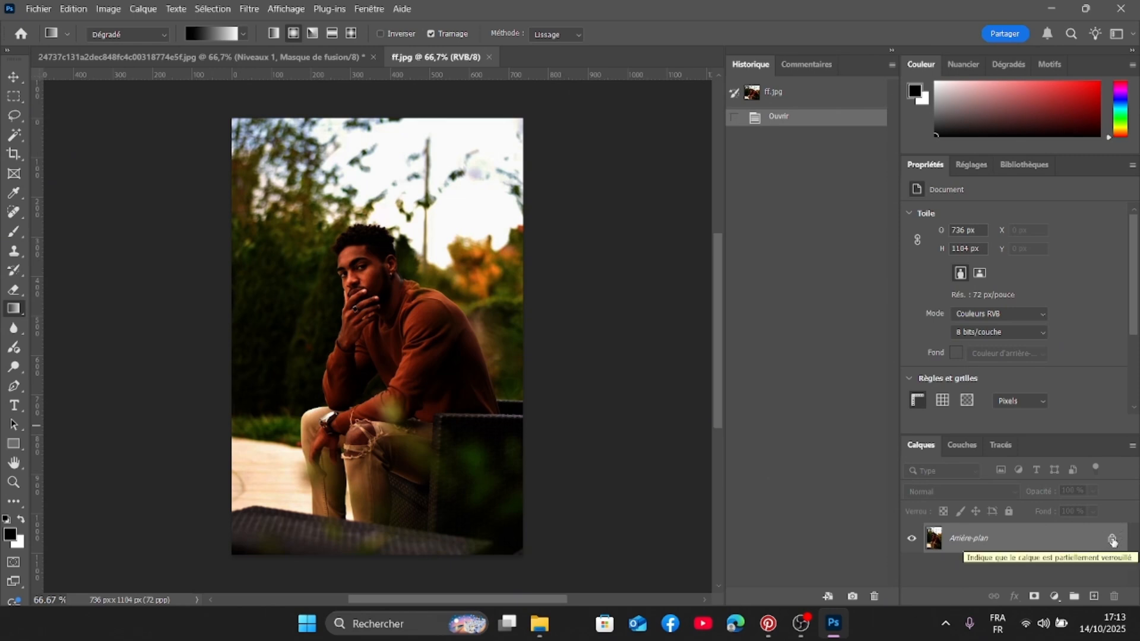
{"action": "left_click", "coordinate": [1112, 540]}
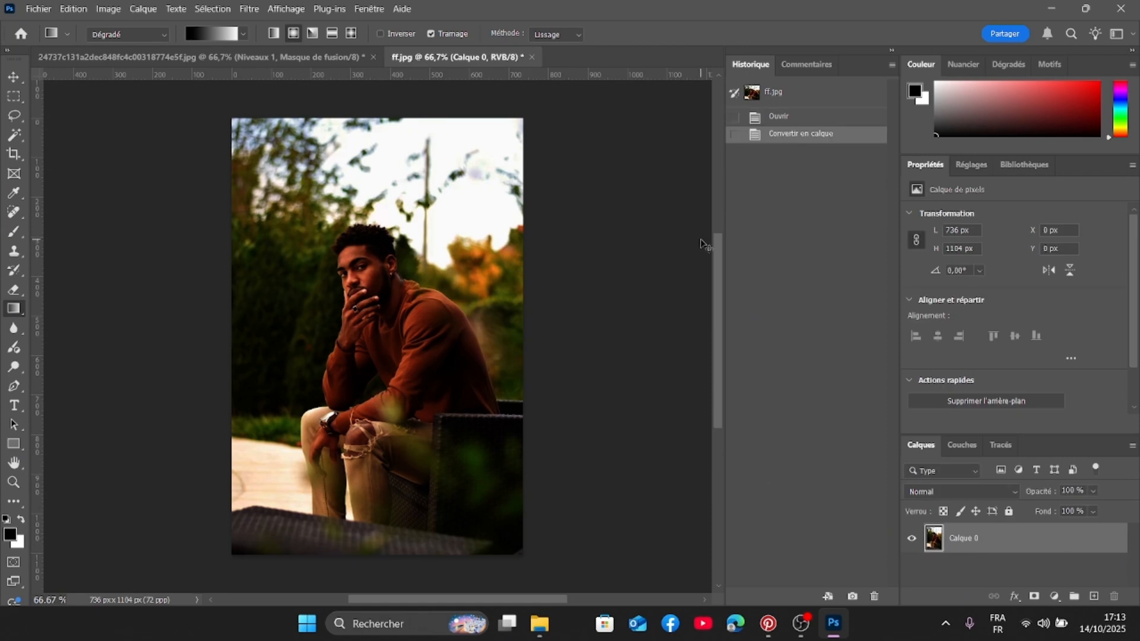
Step: Try brightening the dark photo with a Curves adjustment mapping input 90 to output 196, and undo it
{"action": "key", "text": "ctrl+m"}
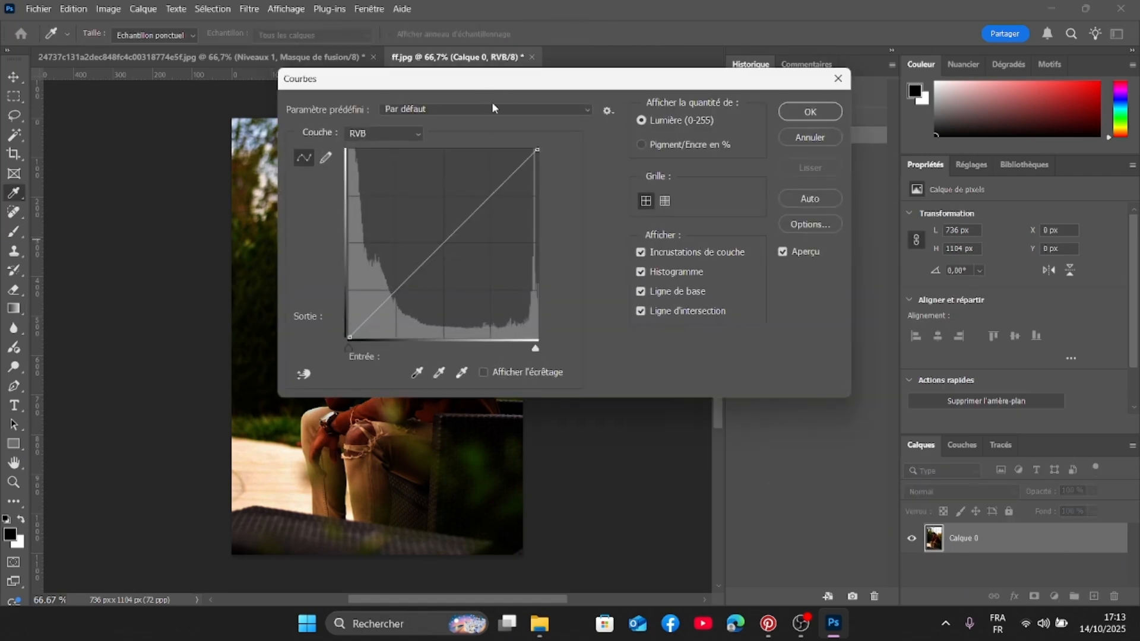
{"action": "left_click_drag", "start_coordinate": [516, 76], "coordinate": [775, 44]}
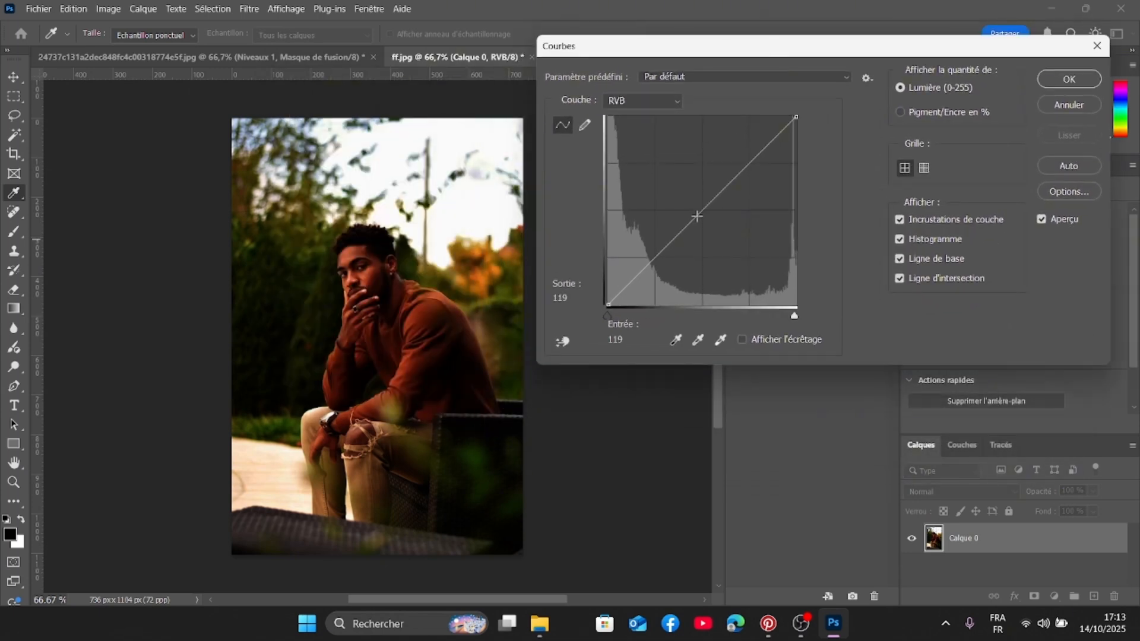
{"action": "left_click_drag", "start_coordinate": [697, 216], "coordinate": [680, 157]}
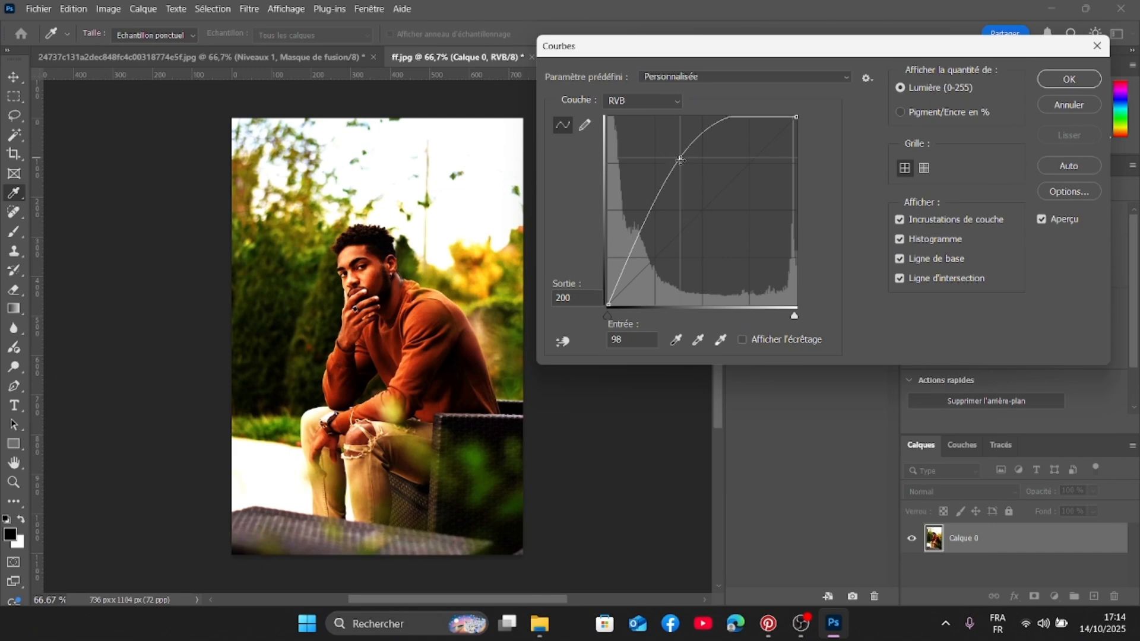
{"action": "mouse_move", "coordinate": [681, 157]}
{"action": "left_mouse_down"}
{"action": "mouse_move", "coordinate": [682, 175]}
{"action": "mouse_move", "coordinate": [651, 148]}
{"action": "mouse_move", "coordinate": [687, 166]}
{"action": "mouse_move", "coordinate": [715, 152]}
{"action": "mouse_move", "coordinate": [666, 173]}
{"action": "mouse_move", "coordinate": [675, 161]}
{"action": "left_mouse_up"}
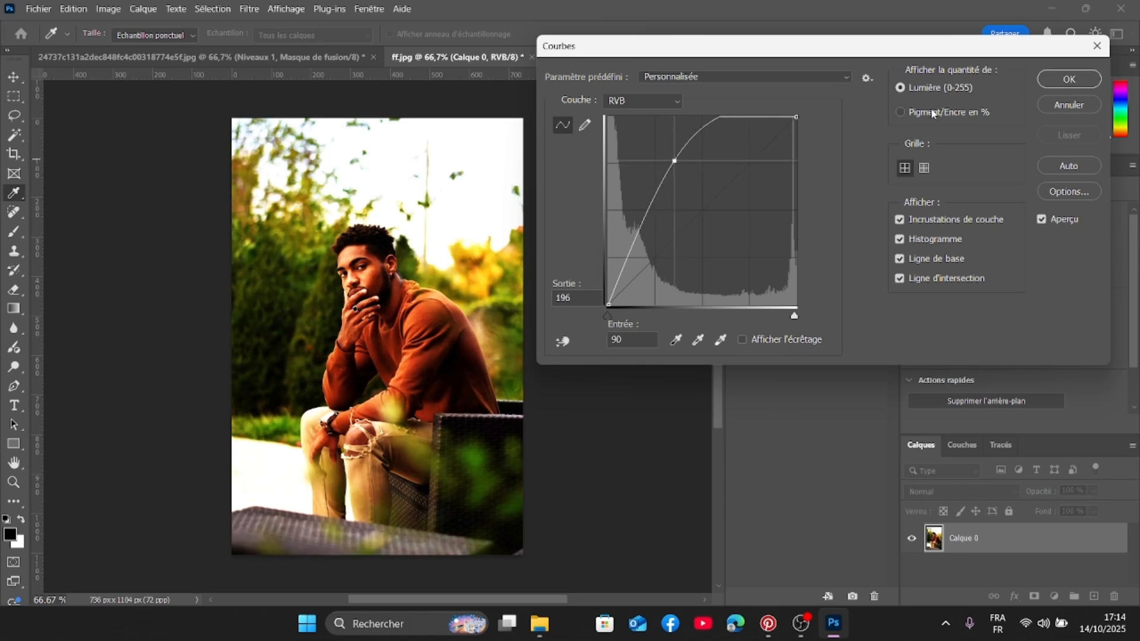
{"action": "left_click", "coordinate": [1069, 79]}
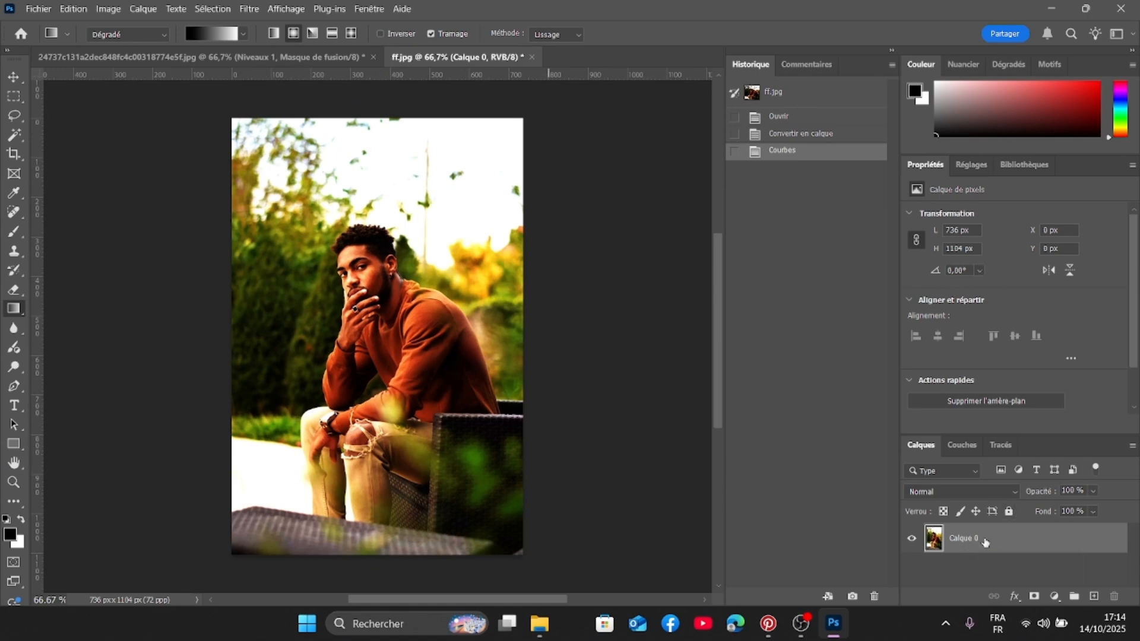
{"action": "key", "text": "ctrl+z"}
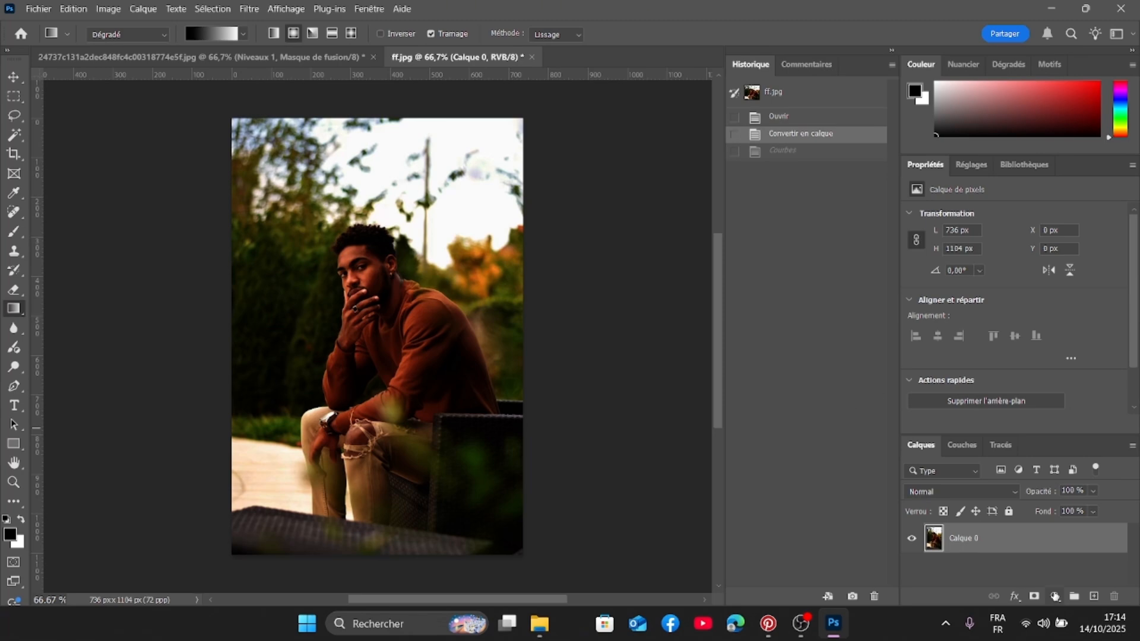
Step: Add a Levels adjustment layer above the photo, with the midtone value at 1,91 and the white input level at 238
{"action": "left_click", "coordinate": [1055, 595]}
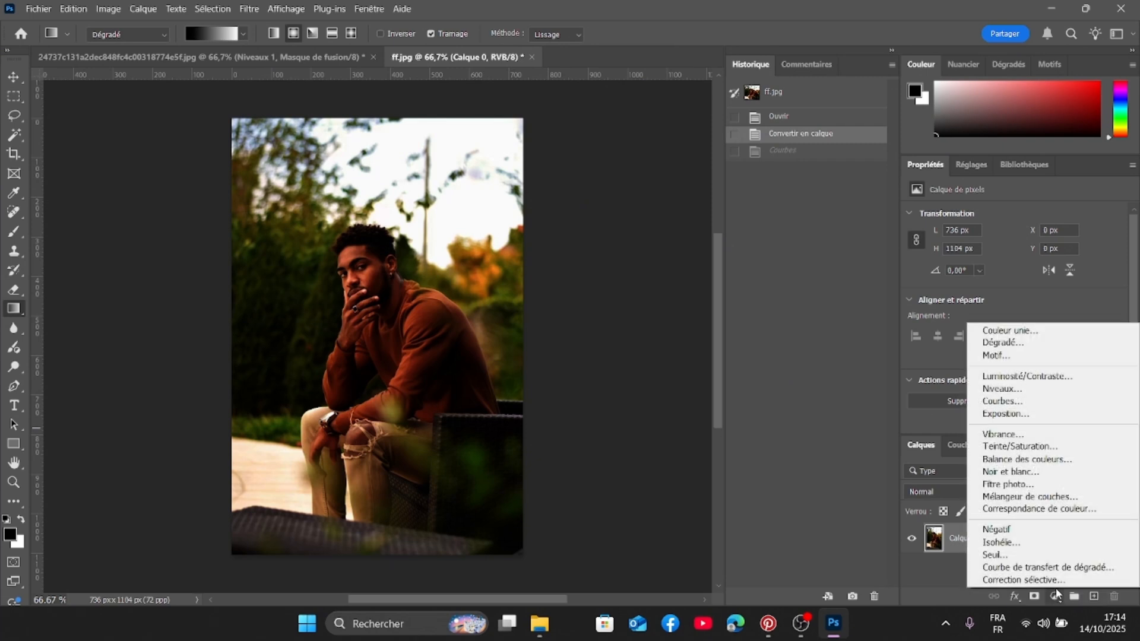
{"action": "left_click", "coordinate": [996, 389]}
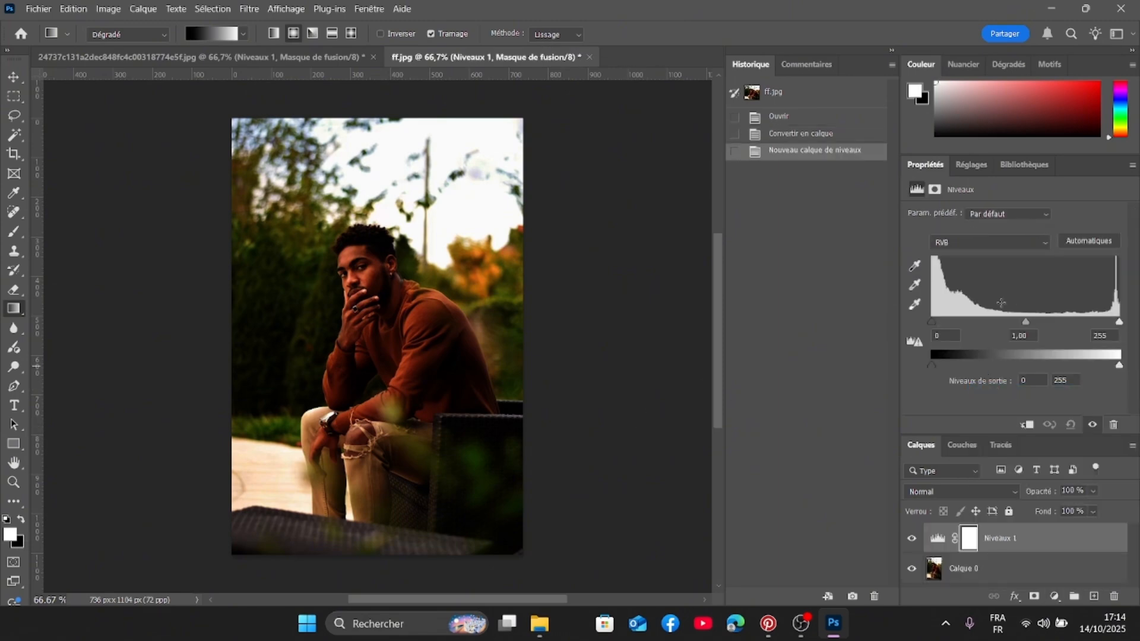
{"action": "scroll", "coordinate": [1037, 369], "scroll_direction": "down", "scroll_amount": 1}
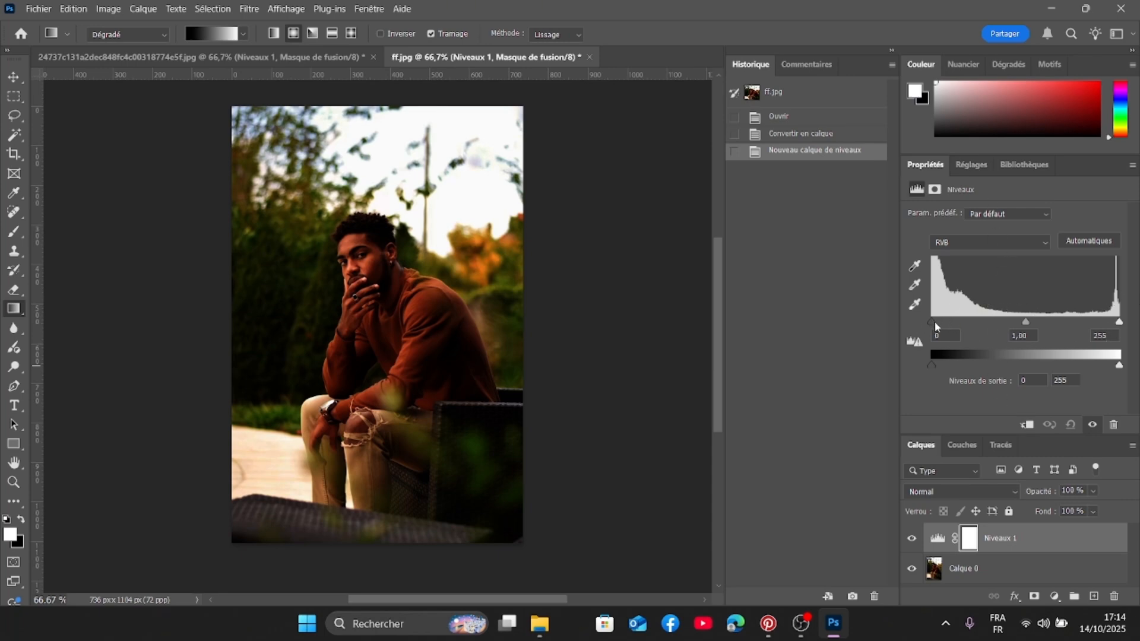
{"action": "mouse_move", "coordinate": [934, 321]}
{"action": "left_mouse_down"}
{"action": "mouse_move", "coordinate": [1031, 330]}
{"action": "mouse_move", "coordinate": [930, 324]}
{"action": "left_mouse_up"}
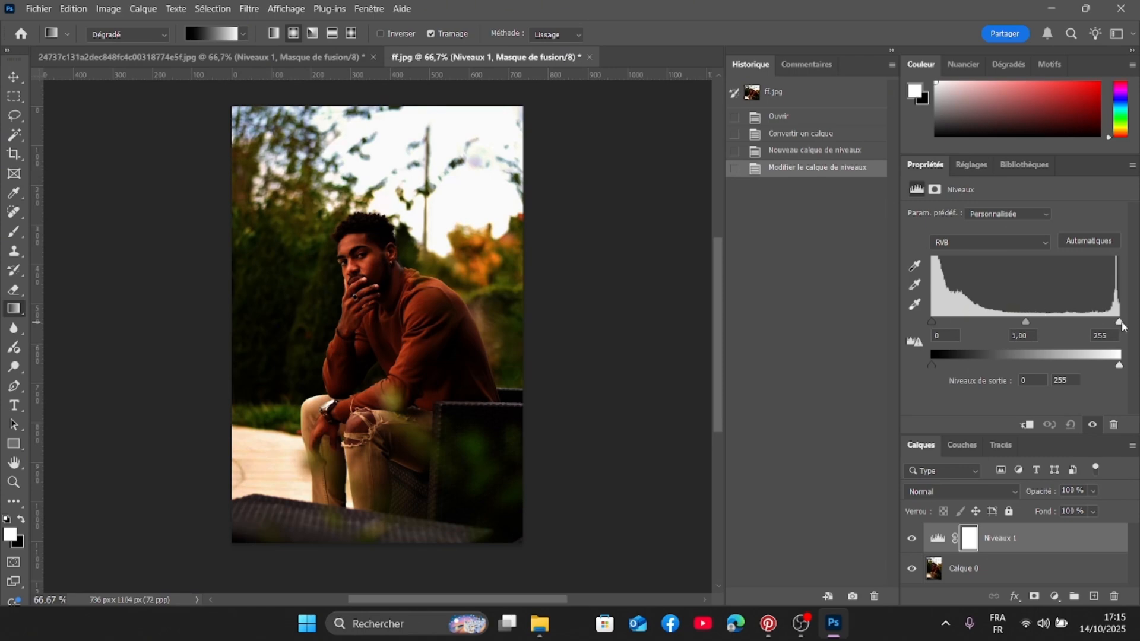
{"action": "mouse_move", "coordinate": [1118, 322]}
{"action": "left_mouse_down"}
{"action": "mouse_move", "coordinate": [1003, 319]}
{"action": "mouse_move", "coordinate": [1121, 318]}
{"action": "left_mouse_up"}
{"action": "mouse_move", "coordinate": [1026, 323]}
{"action": "left_mouse_down"}
{"action": "mouse_move", "coordinate": [1126, 325]}
{"action": "mouse_move", "coordinate": [934, 323]}
{"action": "mouse_move", "coordinate": [1036, 322]}
{"action": "mouse_move", "coordinate": [1025, 323]}
{"action": "left_mouse_up"}
{"action": "left_click_drag", "start_coordinate": [1027, 324], "coordinate": [981, 326]}
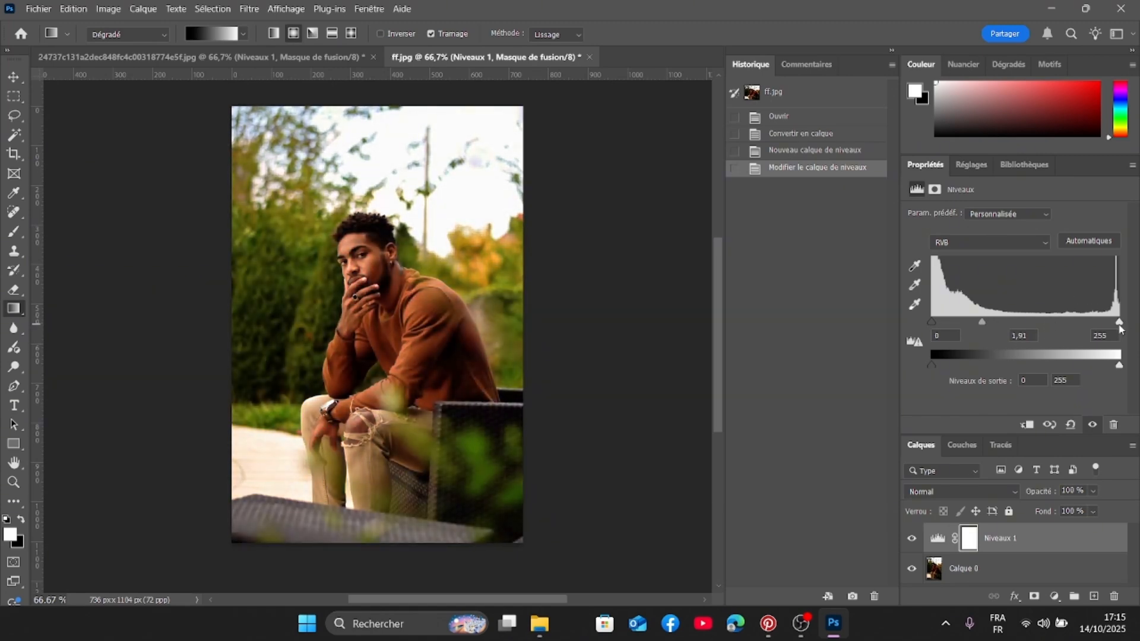
{"action": "mouse_move", "coordinate": [1120, 324]}
{"action": "left_mouse_down"}
{"action": "mouse_move", "coordinate": [1088, 325]}
{"action": "mouse_move", "coordinate": [1109, 326]}
{"action": "left_mouse_up"}
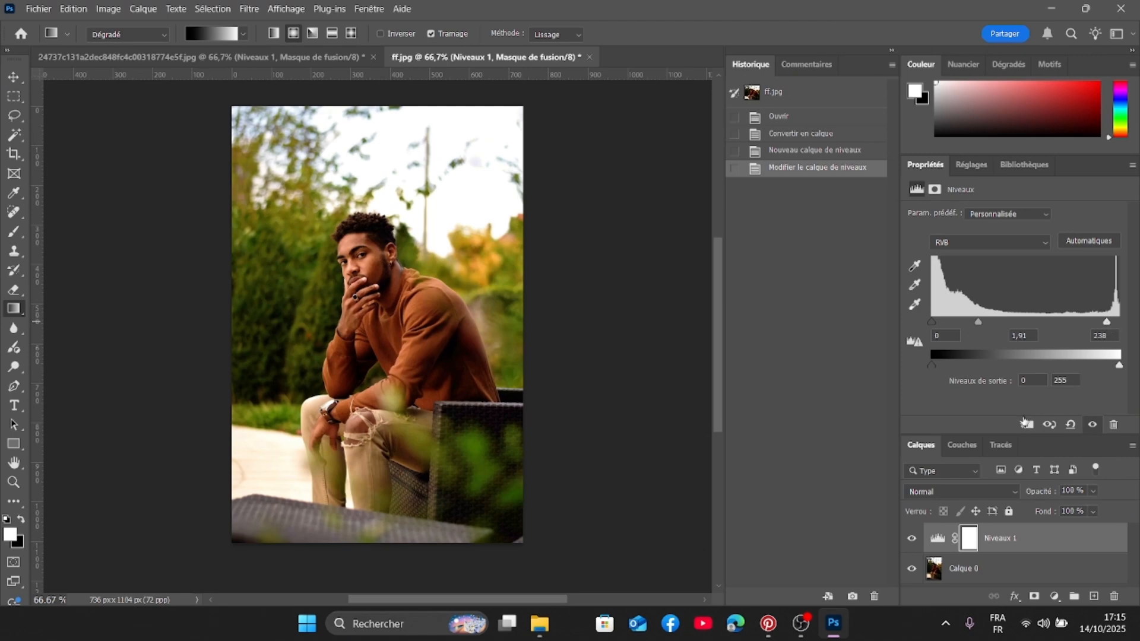
{"action": "scroll", "coordinate": [1032, 522], "scroll_direction": "down", "scroll_amount": 1}
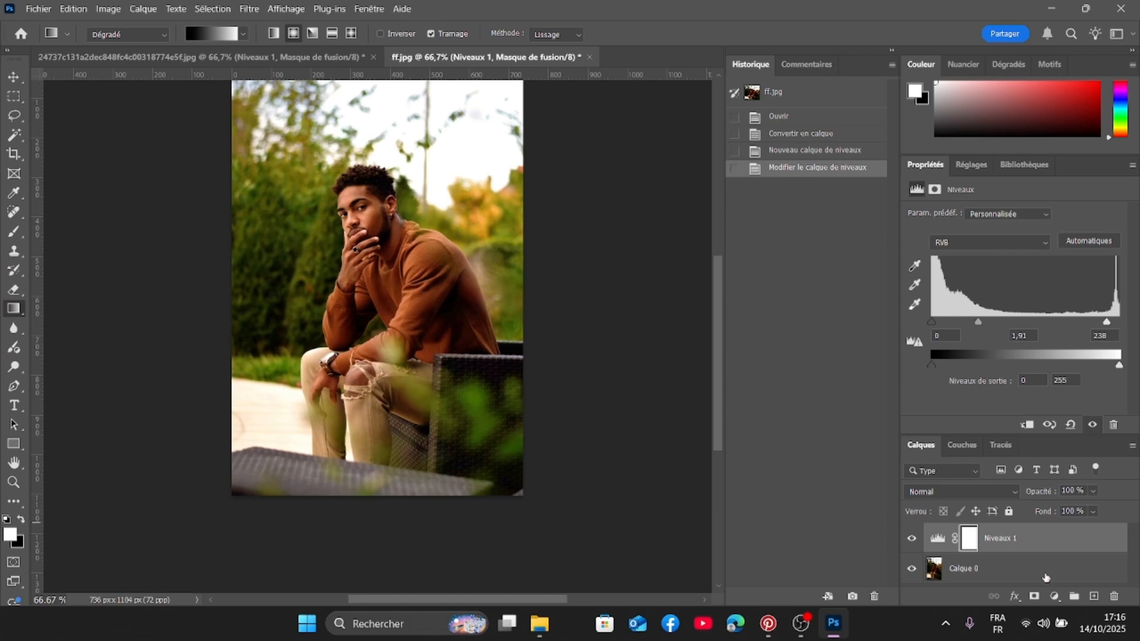
{"action": "left_click", "coordinate": [1054, 596]}
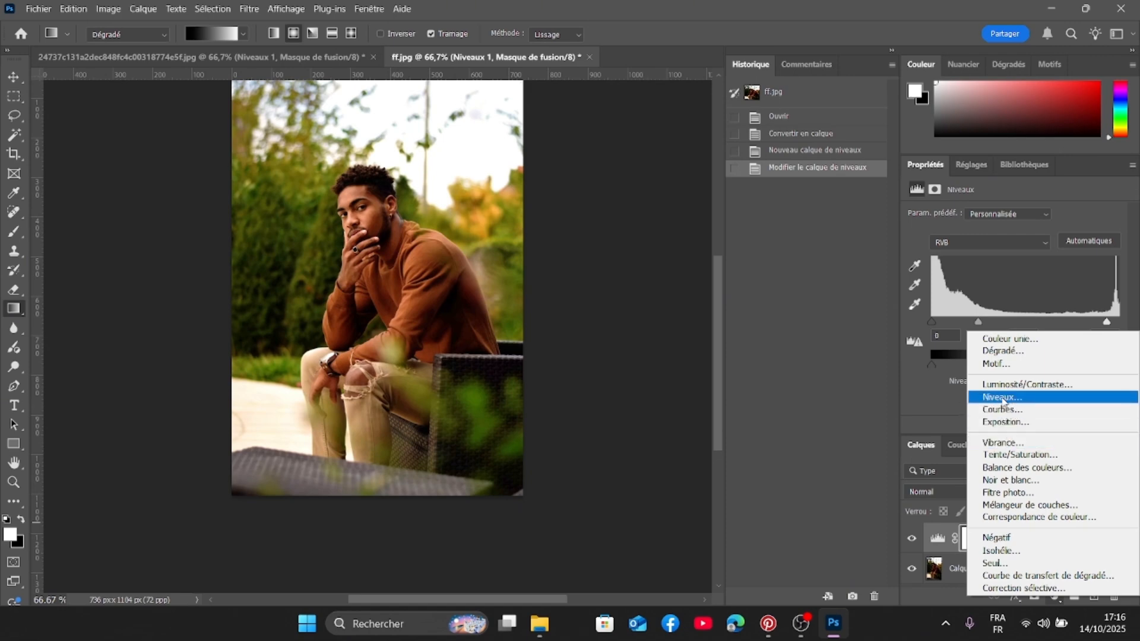
{"action": "left_click", "coordinate": [933, 406]}
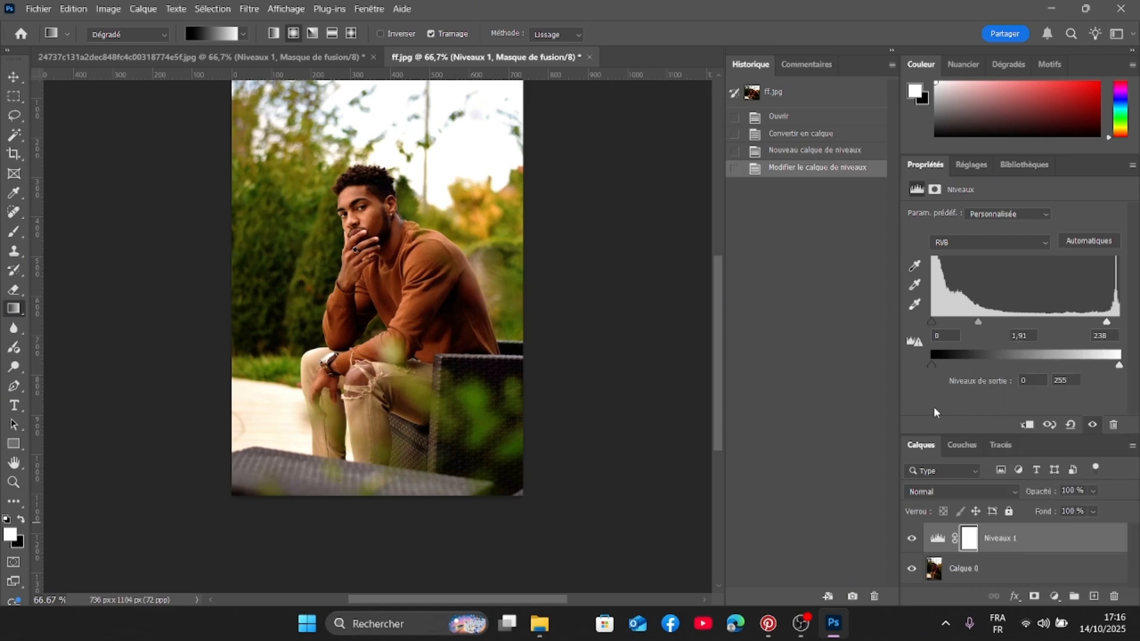
Step: Switch the Levels correction on ff.jpg off and on several times to compare the results, leaving it hidden
{"action": "left_click", "coordinate": [912, 539]}
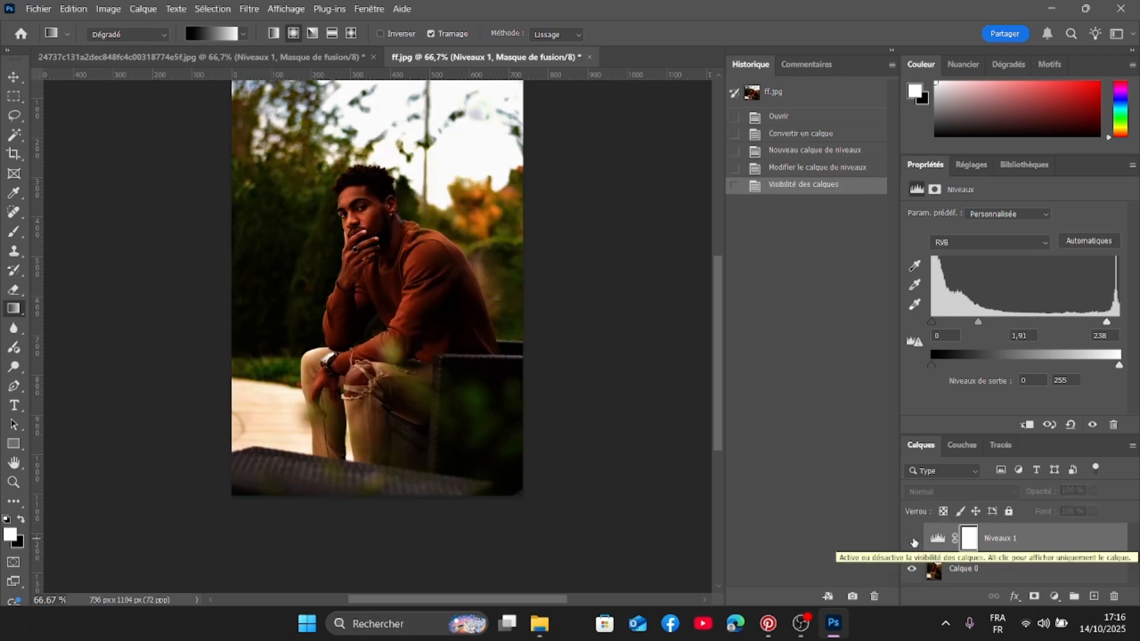
{"action": "left_click", "coordinate": [913, 540]}
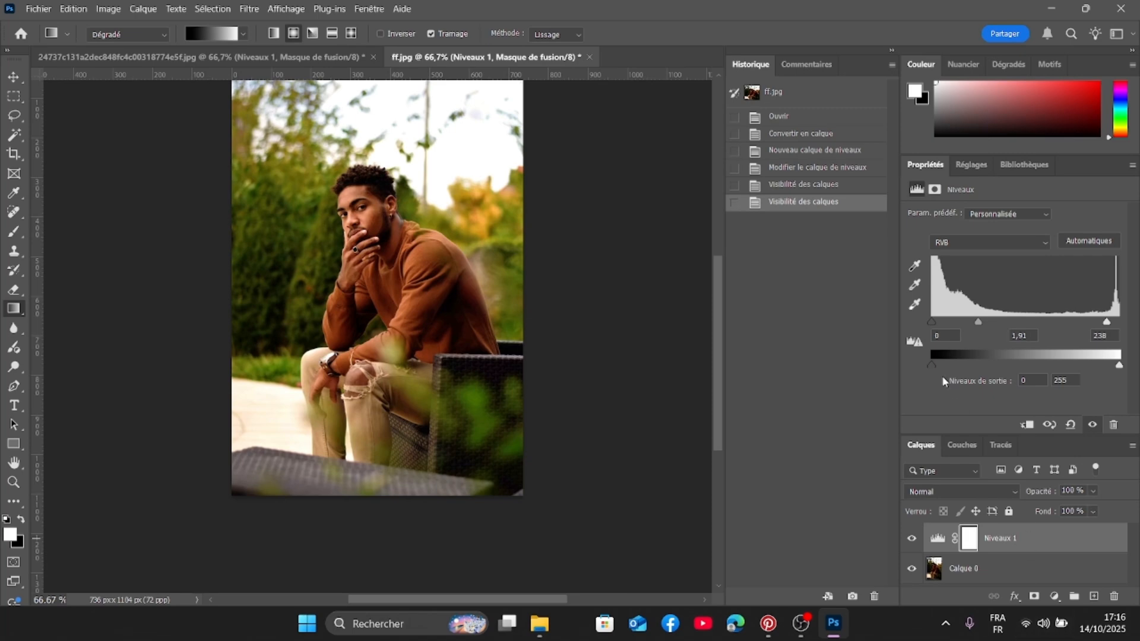
{"action": "left_click", "coordinate": [913, 541]}
{"action": "left_click", "coordinate": [913, 540]}
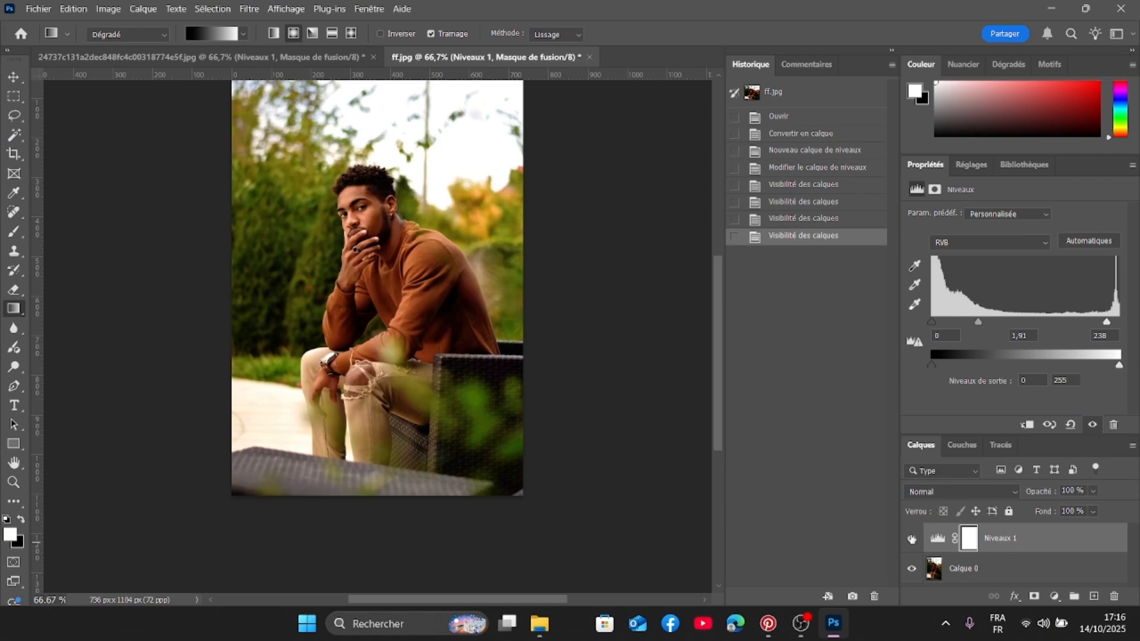
{"action": "left_click", "coordinate": [912, 538]}
{"action": "left_click", "coordinate": [911, 538]}
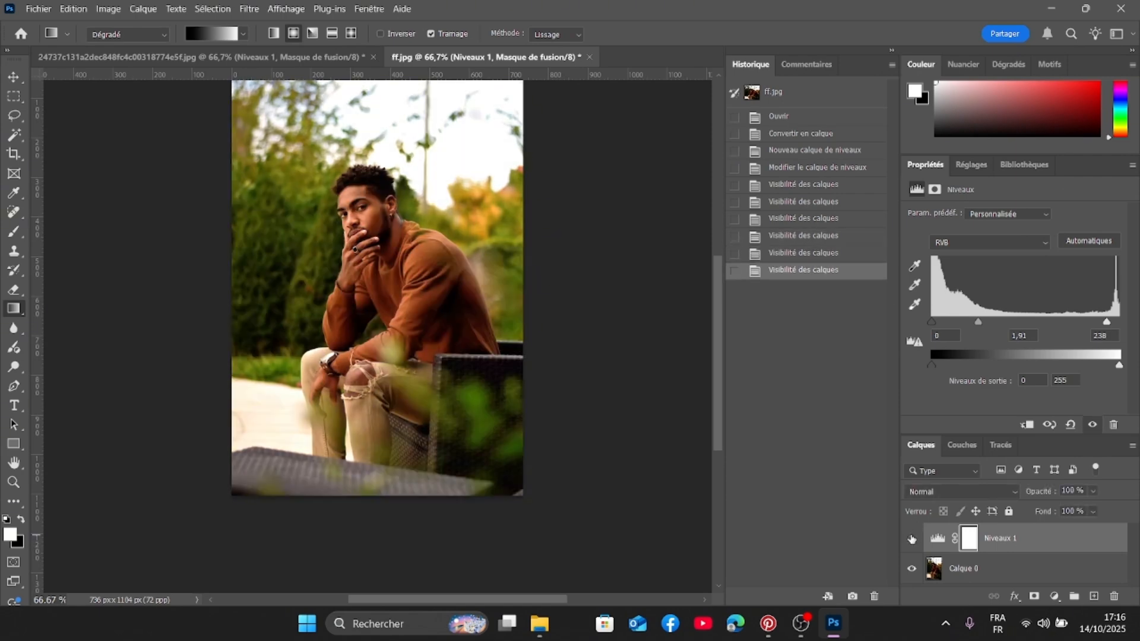
{"action": "left_click", "coordinate": [912, 538]}
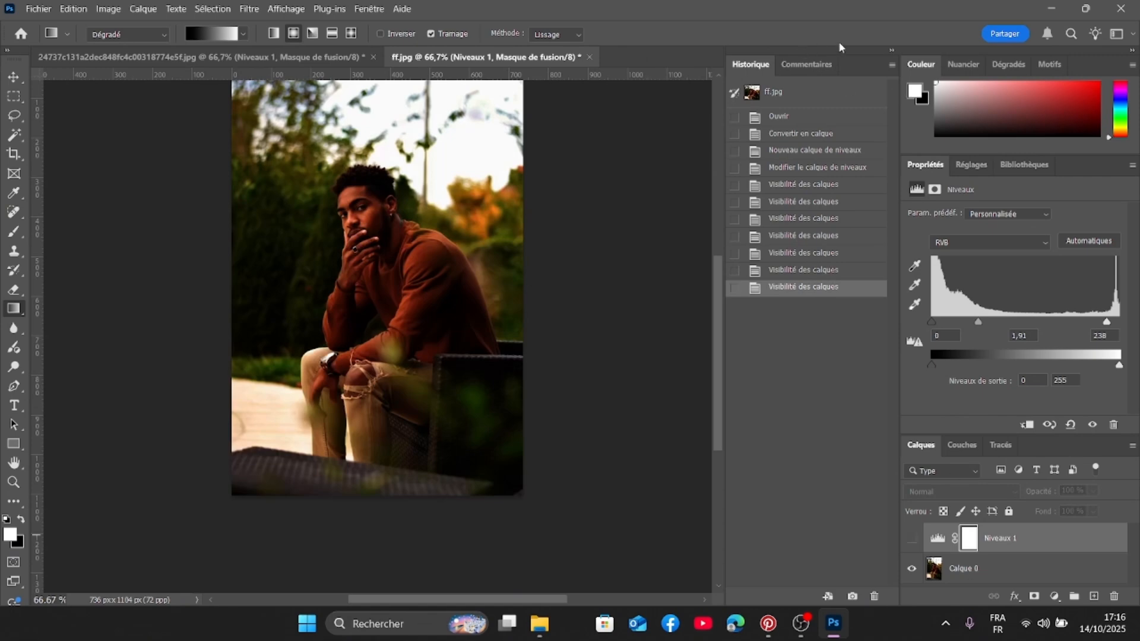
Step: Collapse the history display and open ab174eb479ac906715abb39a43ae7bac.jpg, the street photo in the image folder, as a separate document
{"action": "left_click", "coordinate": [891, 53]}
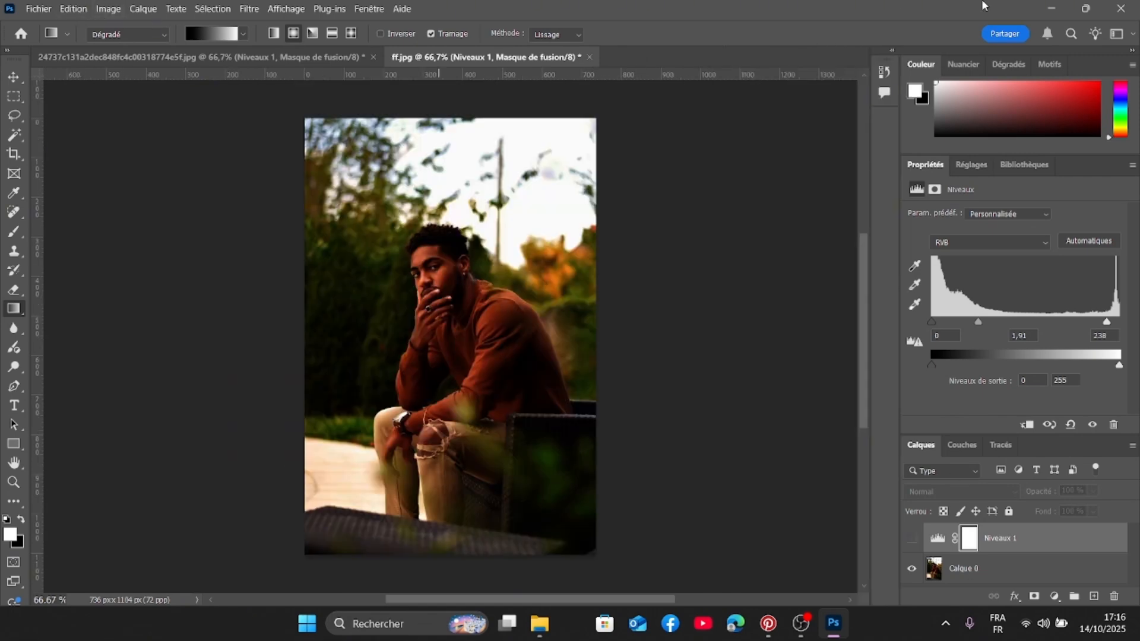
{"action": "left_click", "coordinate": [1052, 9]}
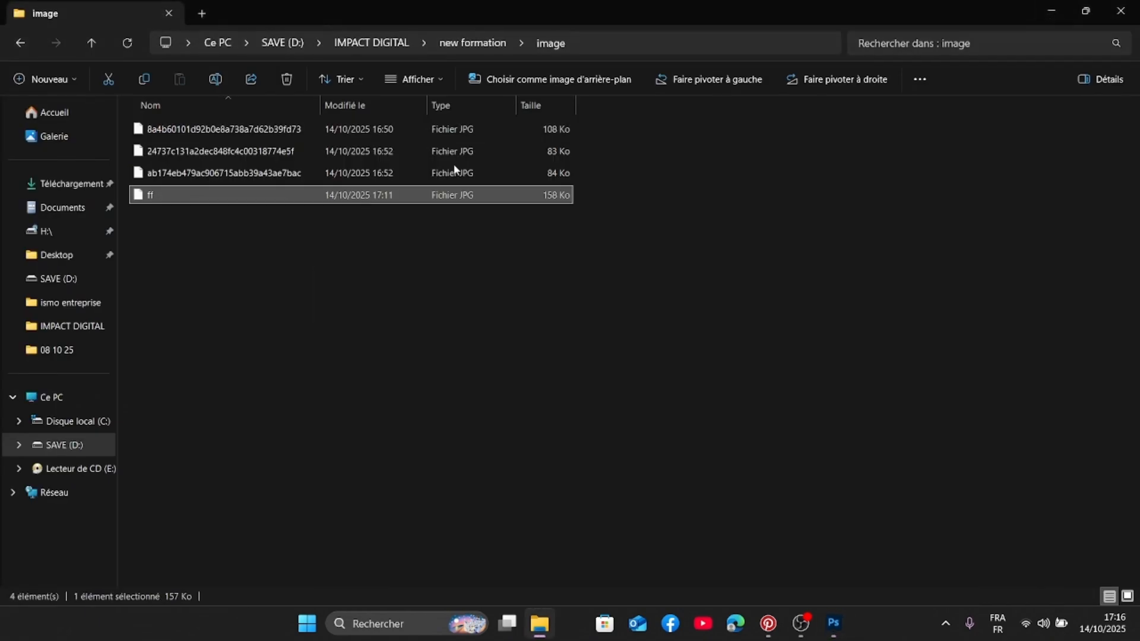
{"action": "scroll", "coordinate": [347, 210], "scroll_direction": "up", "scroll_amount": 3}
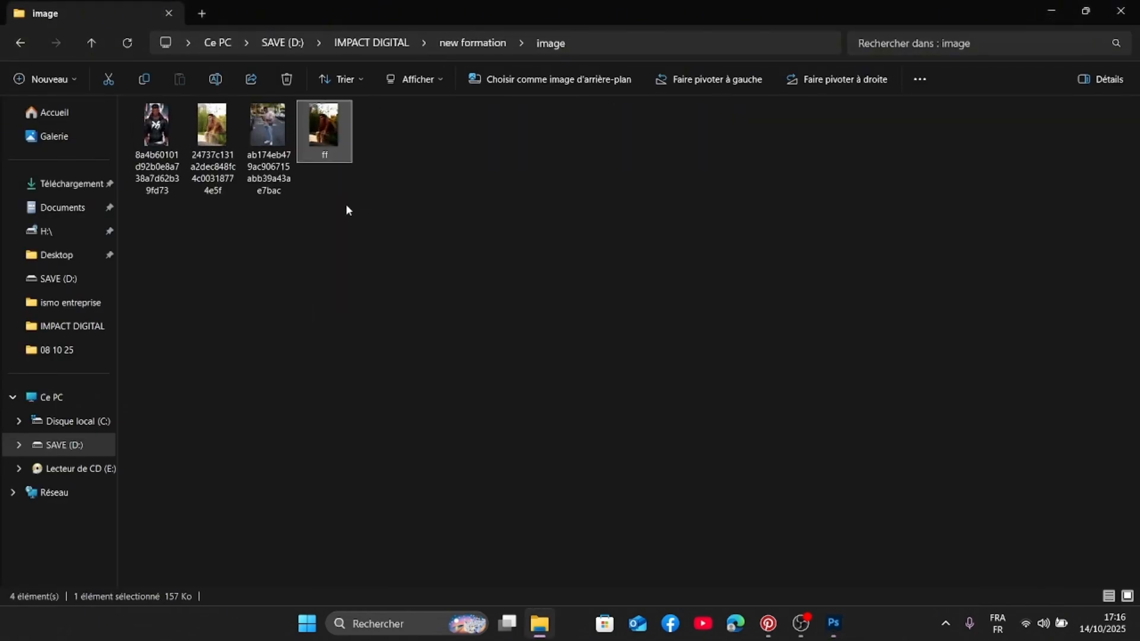
{"action": "left_click", "coordinate": [268, 134]}
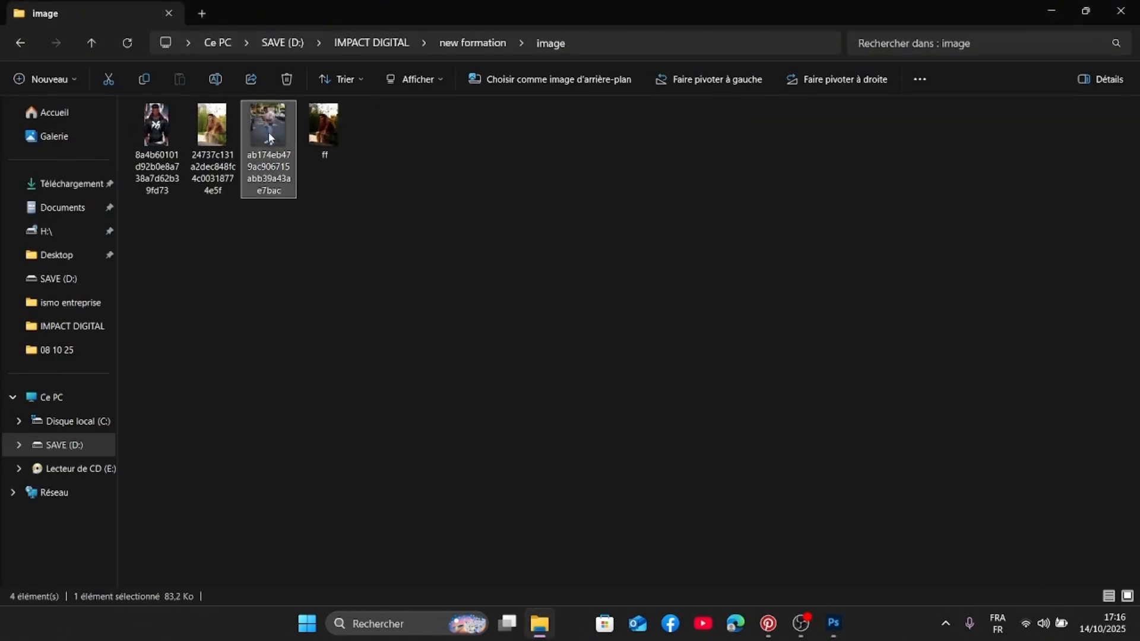
{"action": "double_click", "coordinate": [269, 134]}
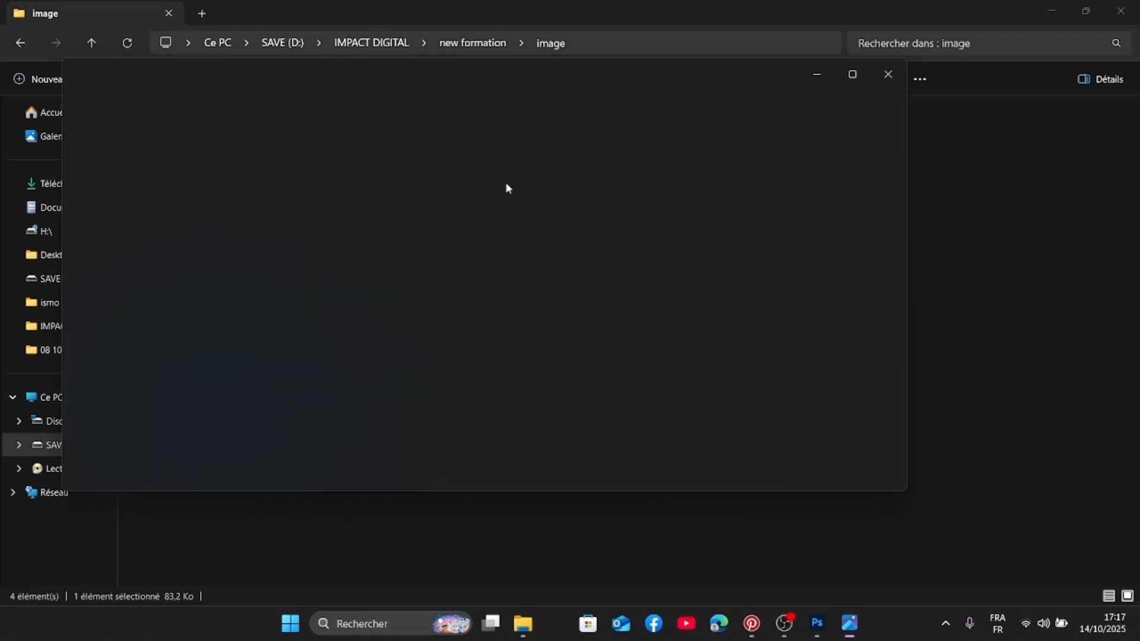
{"action": "left_click", "coordinate": [888, 74]}
{"action": "left_click_drag", "start_coordinate": [276, 133], "coordinate": [689, 69]}
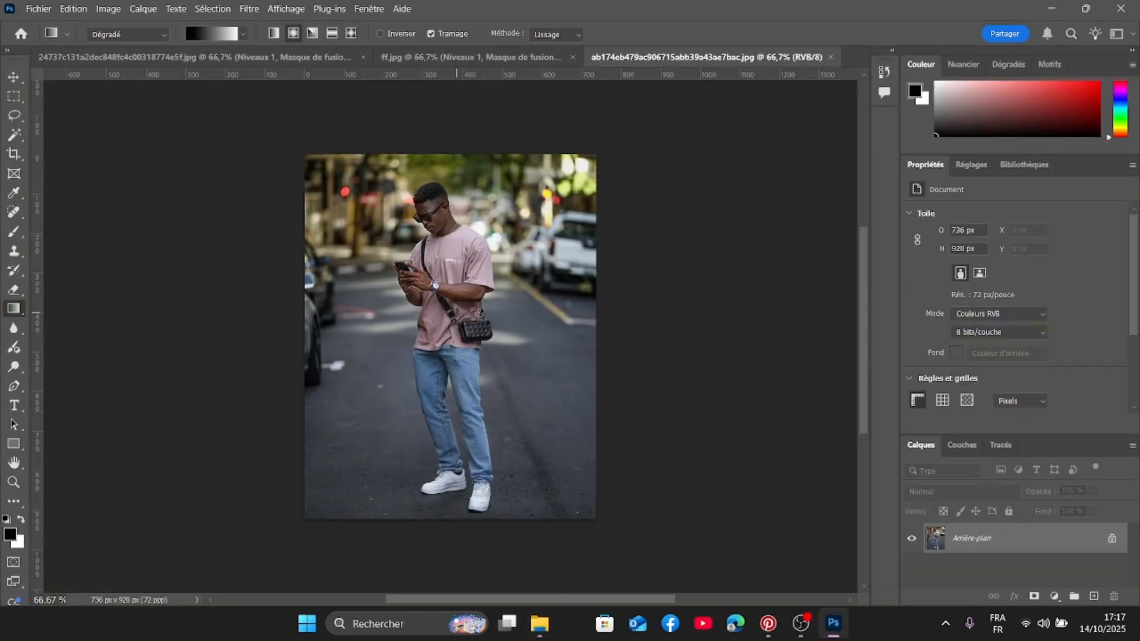
Step: Switch to the Move tool and unlock the street photo's background so it becomes a regular layer
{"action": "scroll", "coordinate": [482, 314], "scroll_direction": "right", "scroll_amount": 1}
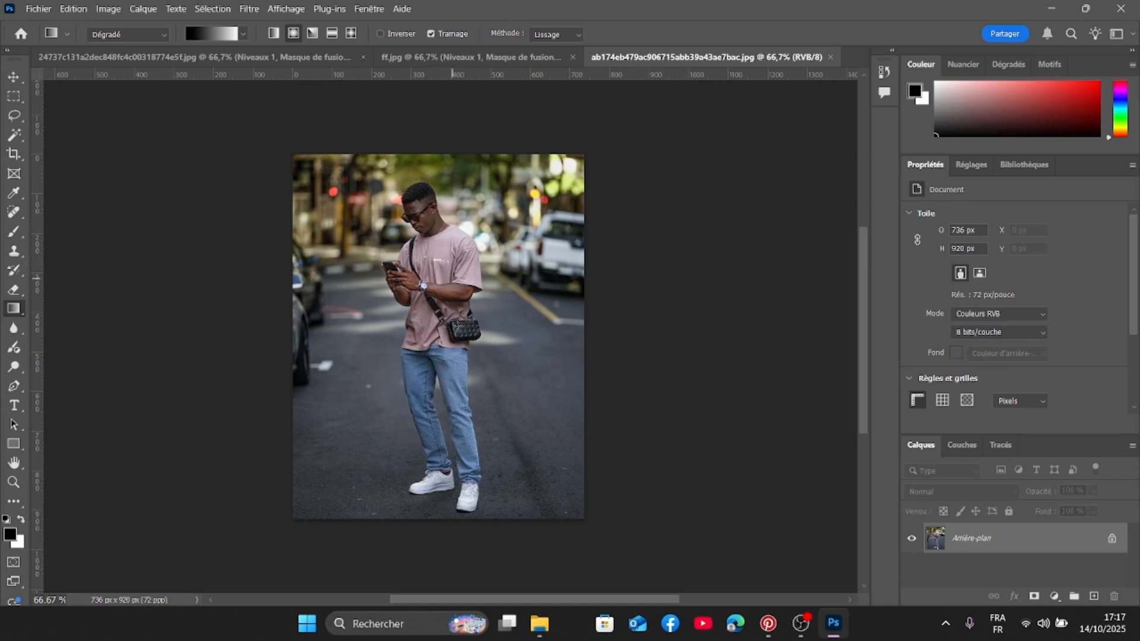
{"action": "left_click", "coordinate": [15, 79]}
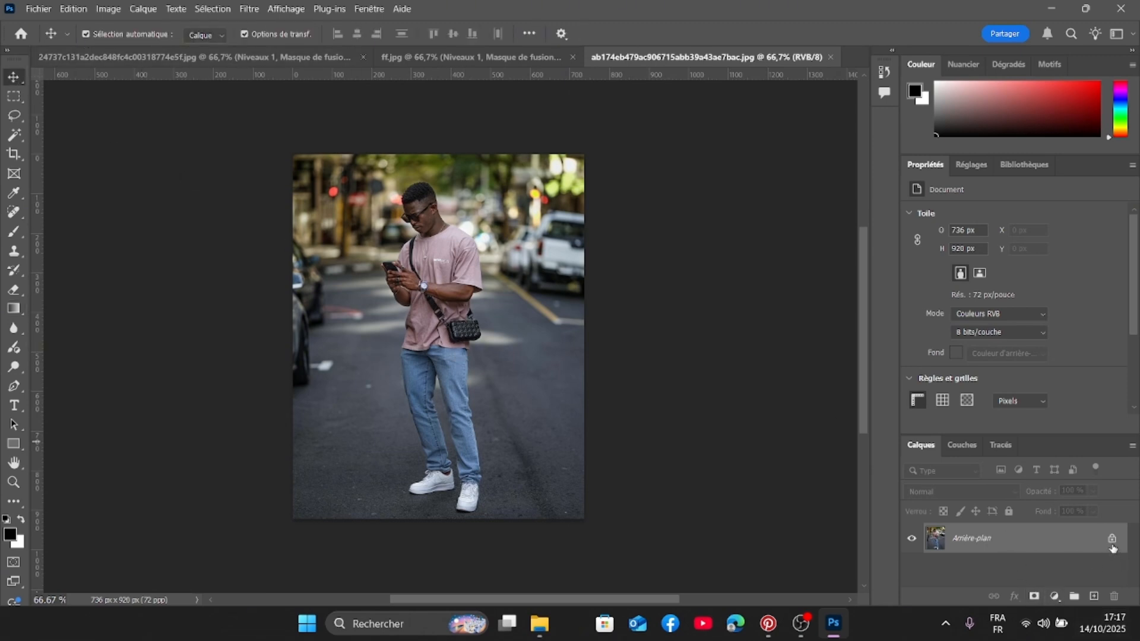
{"action": "left_click", "coordinate": [1112, 540]}
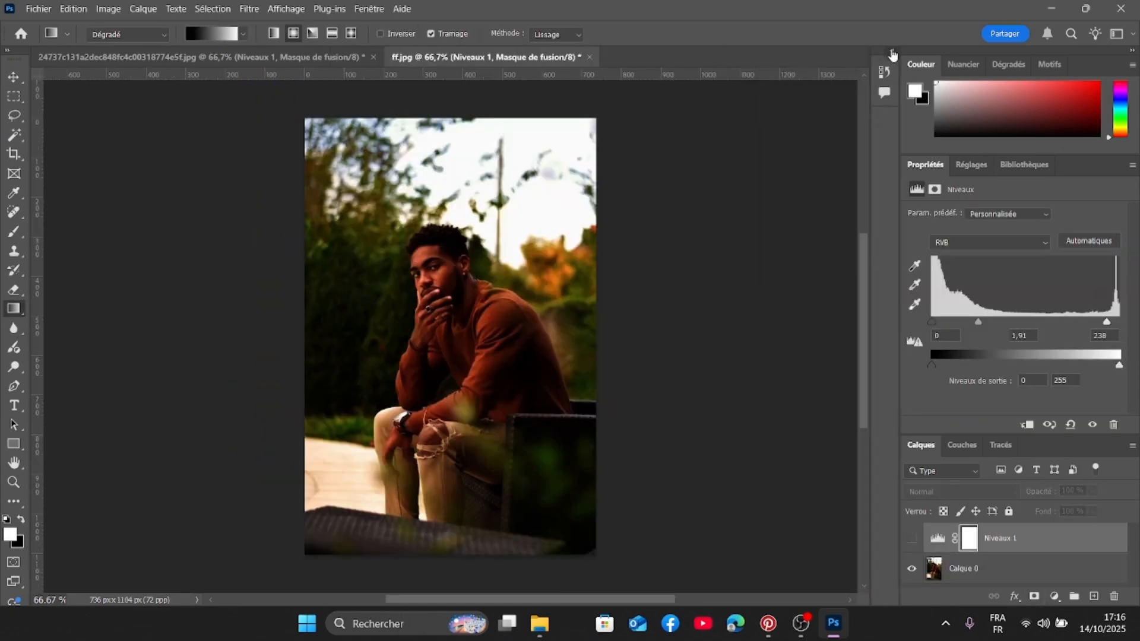